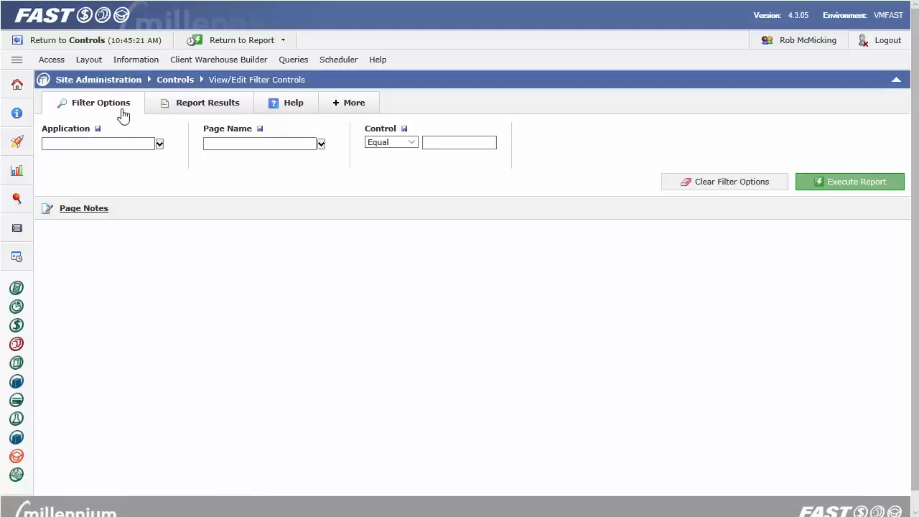
left_click(87, 63)
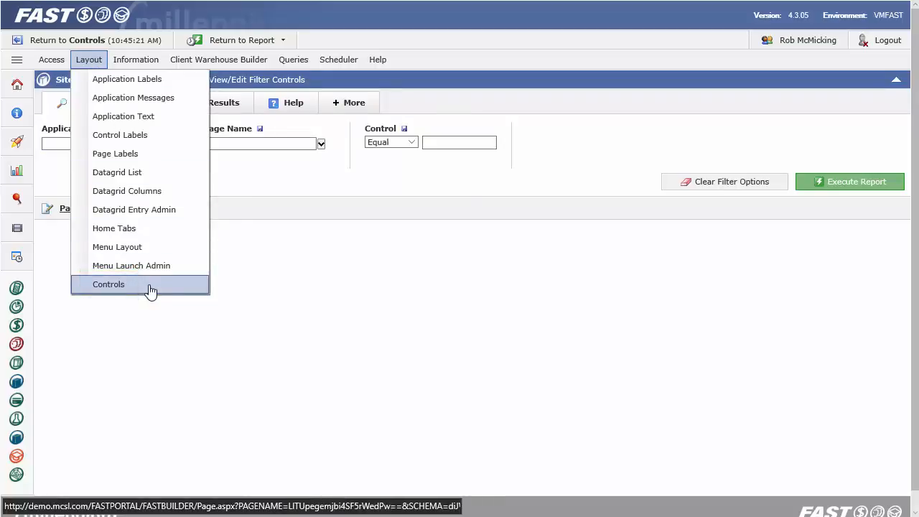
left_click(273, 260)
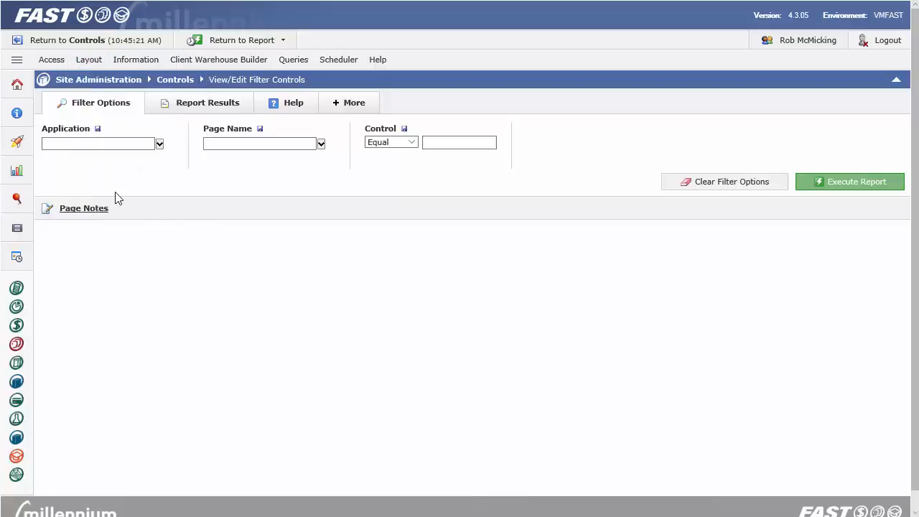
- Set the Application filter to Finance Reporting, leave Page Name and Control blank, and execute the report
left_click(160, 145)
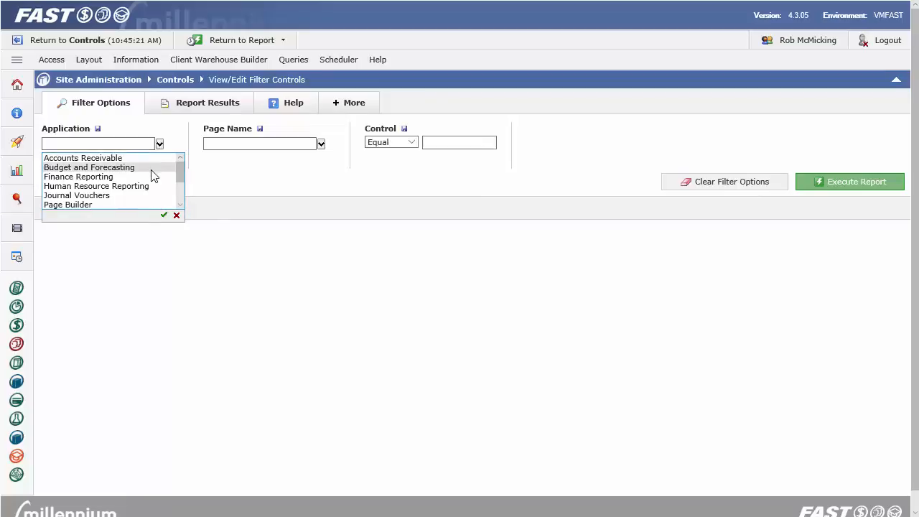
left_click(107, 179)
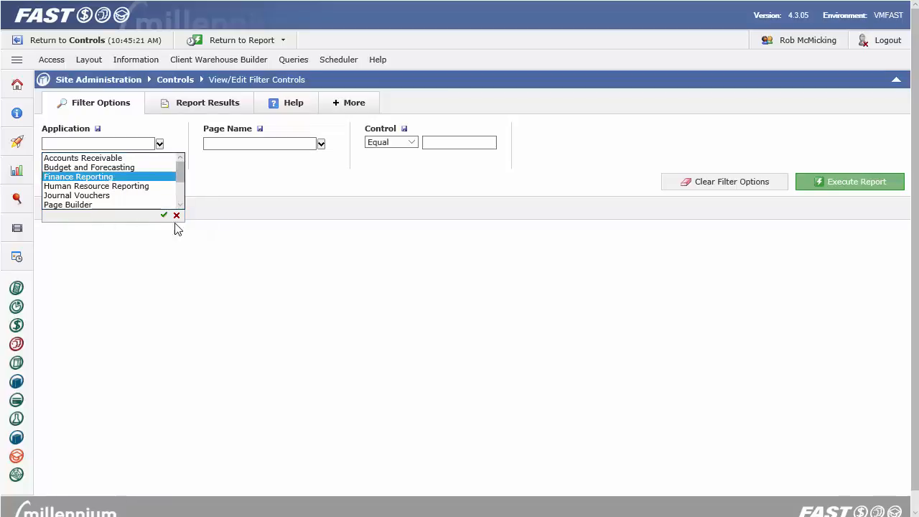
left_click(164, 216)
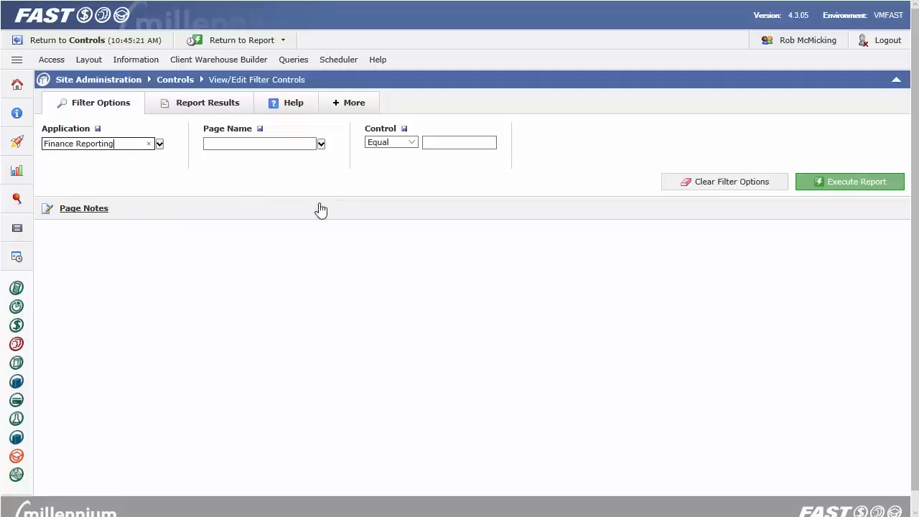
left_click(322, 146)
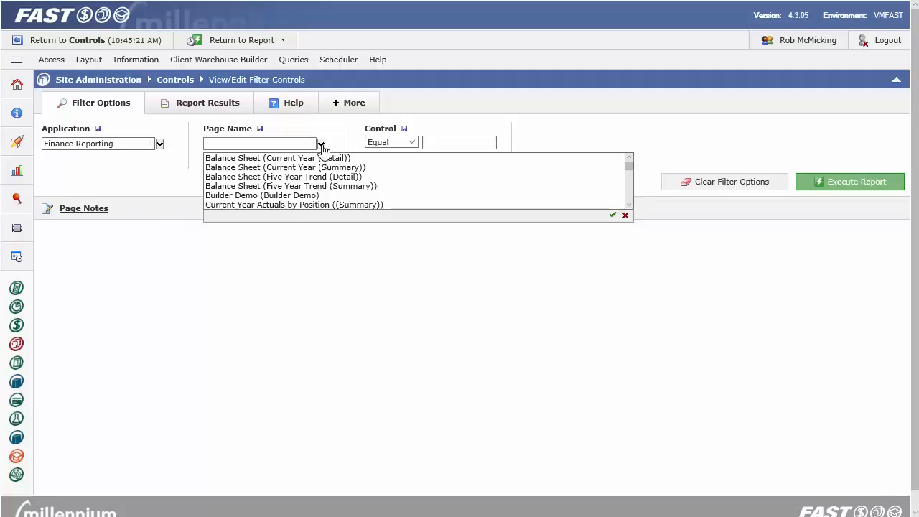
left_click(625, 216)
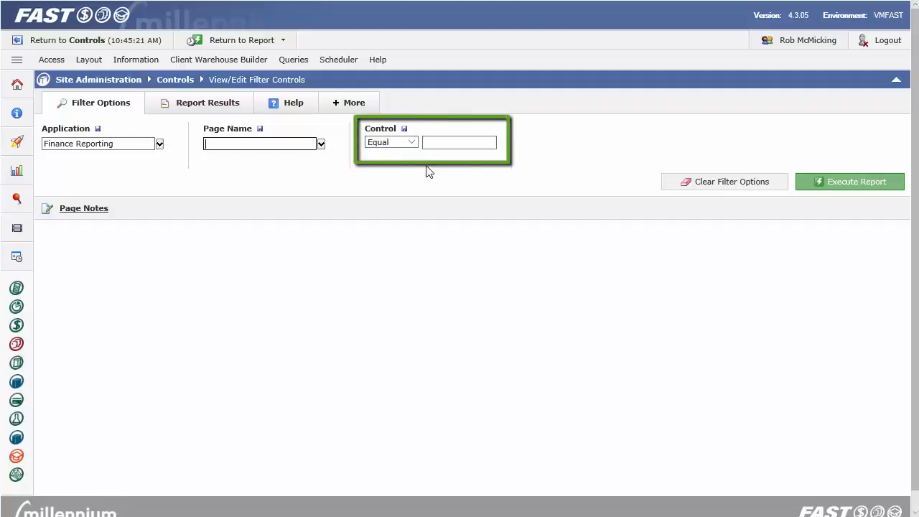
left_click(431, 144)
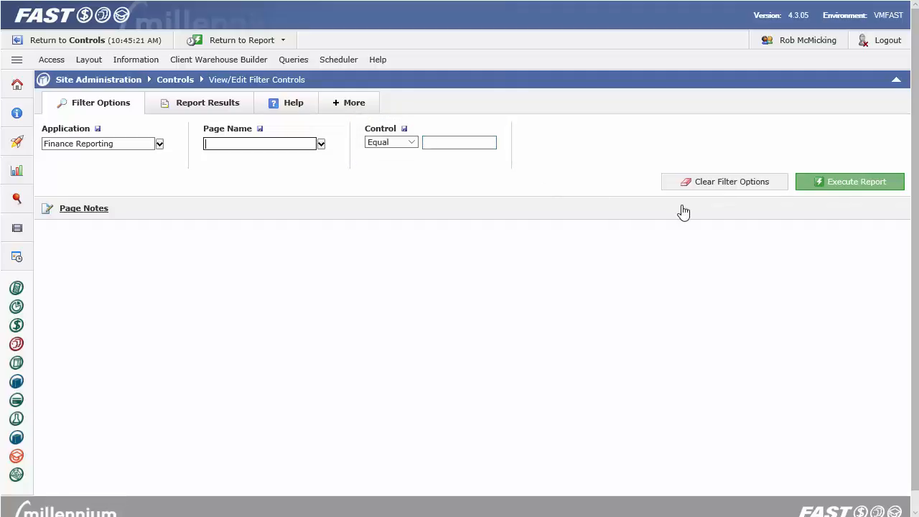
left_click(827, 181)
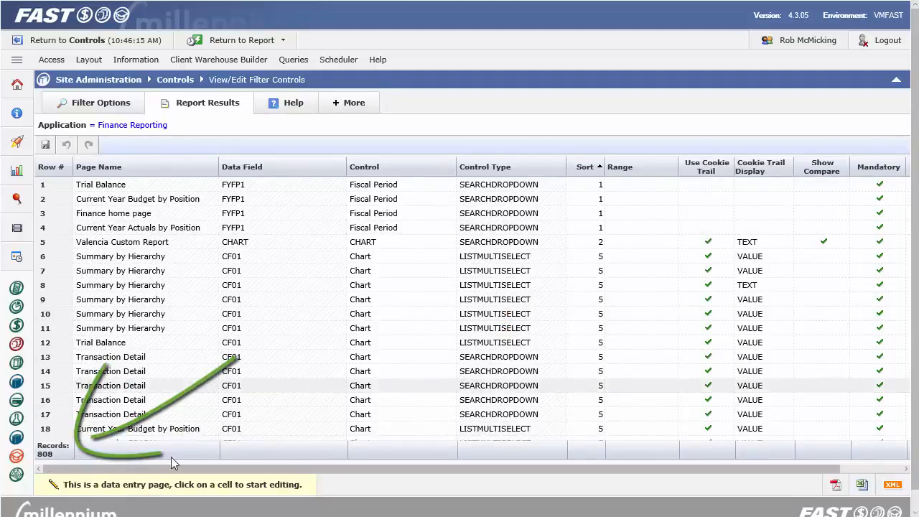
- Add a Control filter of Like %manager to the Finance Reporting filter and execute the report again
left_click_drag(185, 474, 286, 469)
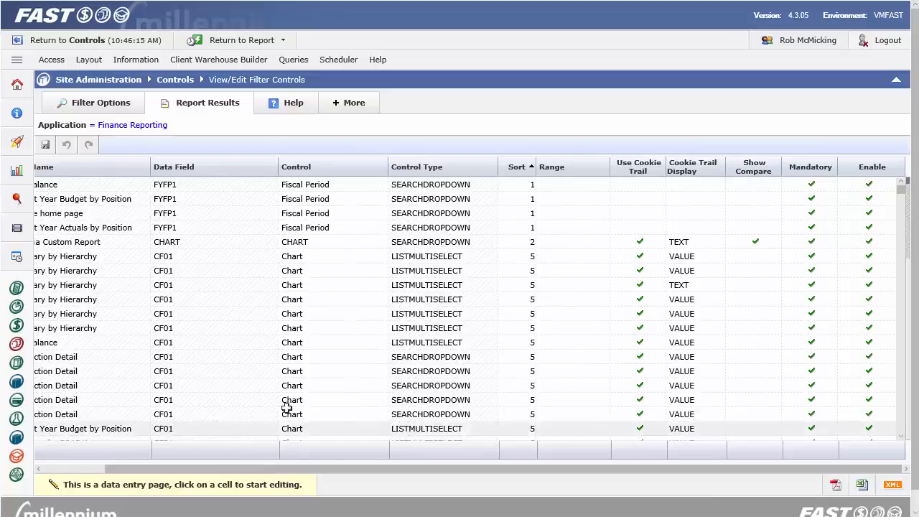
left_click_drag(287, 471, 217, 471)
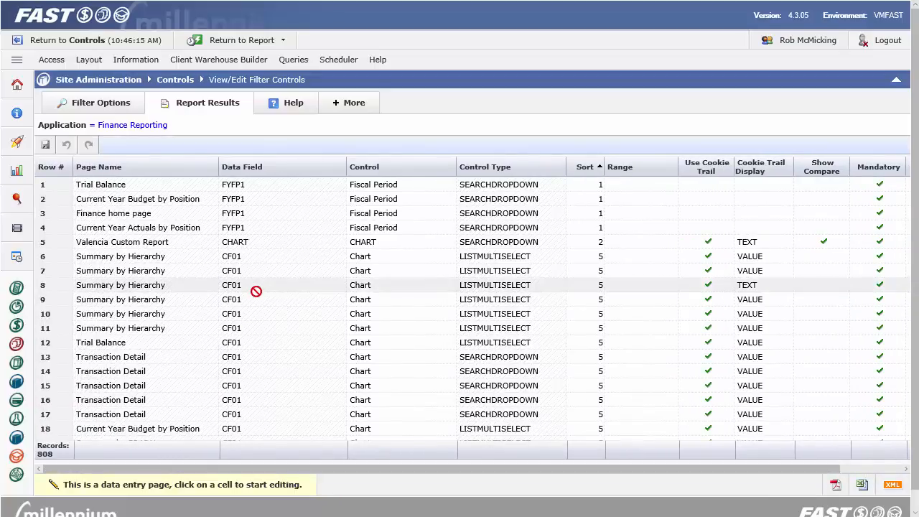
scroll(267, 316, "down", 4)
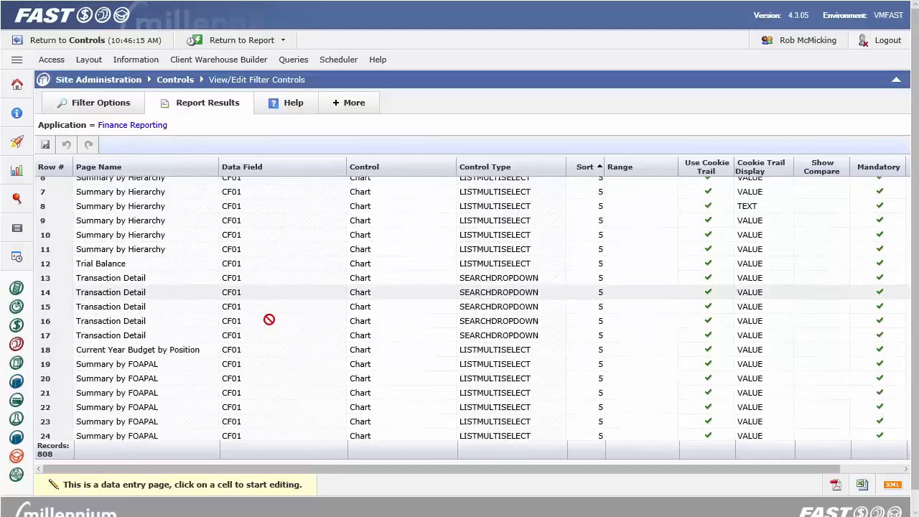
left_click(101, 107)
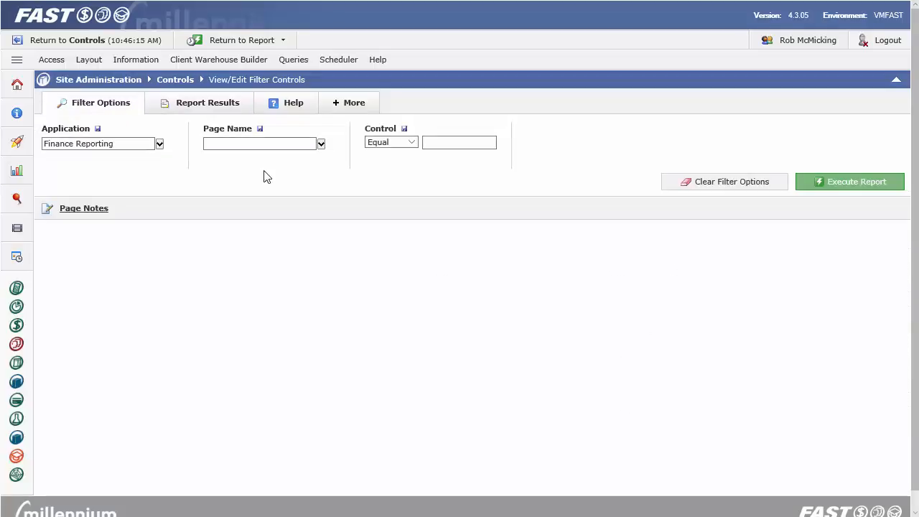
left_click(436, 143)
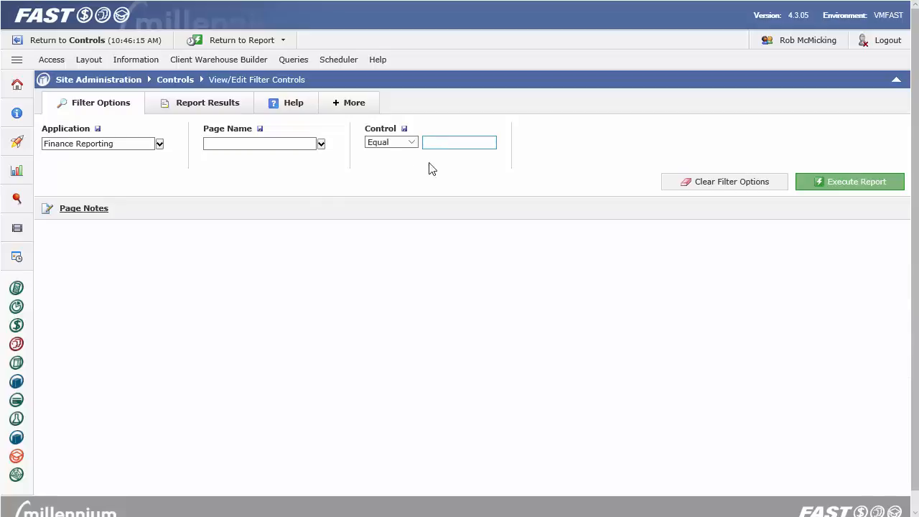
left_click(413, 149)
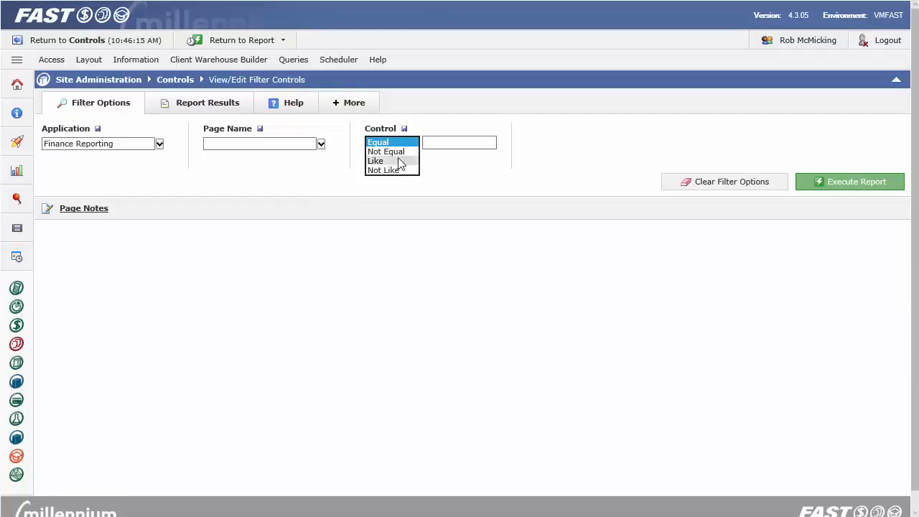
left_click(396, 165)
left_click(436, 143)
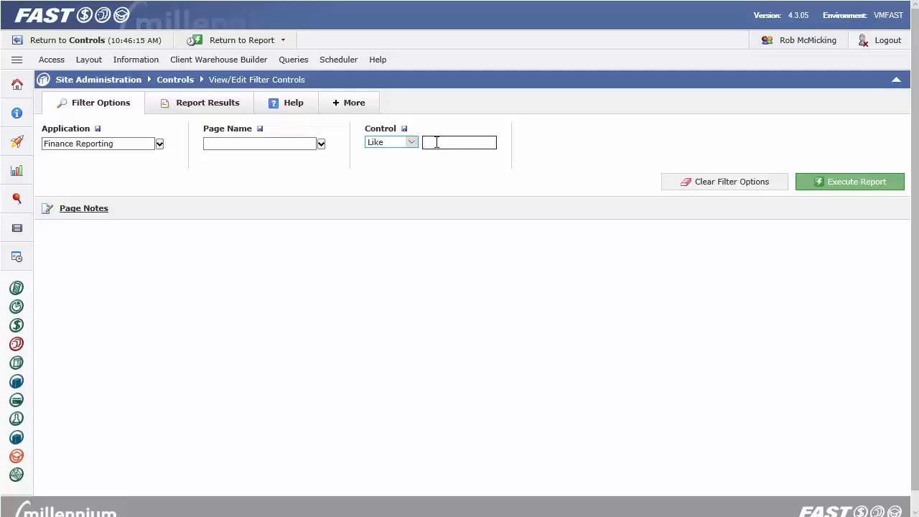
type("%manager")
left_click(843, 185)
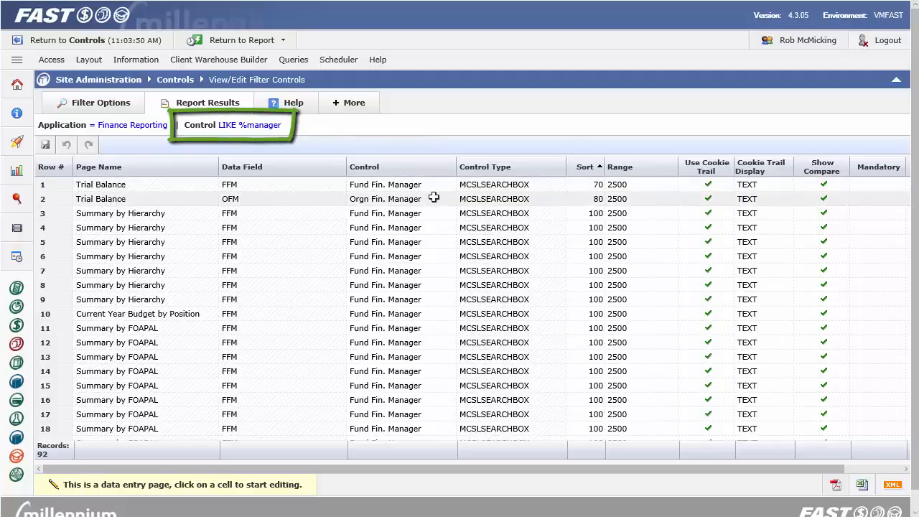
- Apply a custom column filter to the Control column showing only rows LIKE Fund
left_click_drag(350, 471, 429, 473)
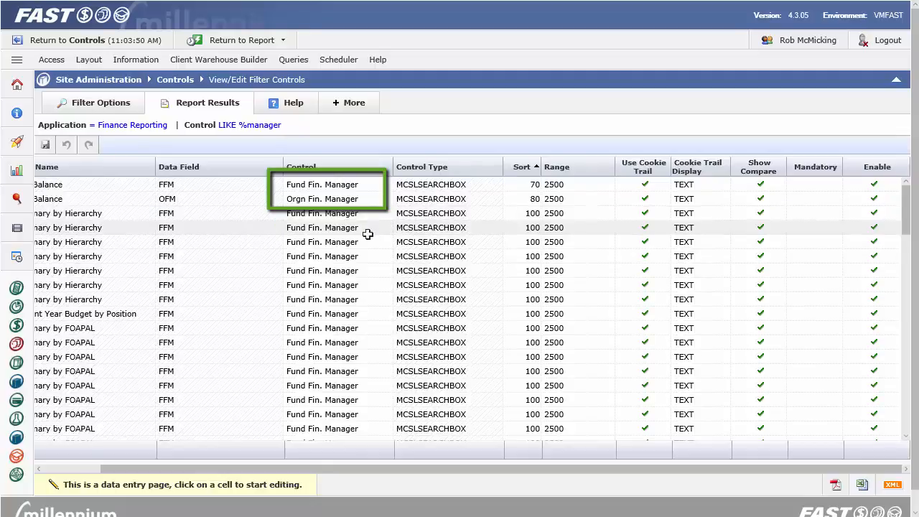
left_click(343, 173)
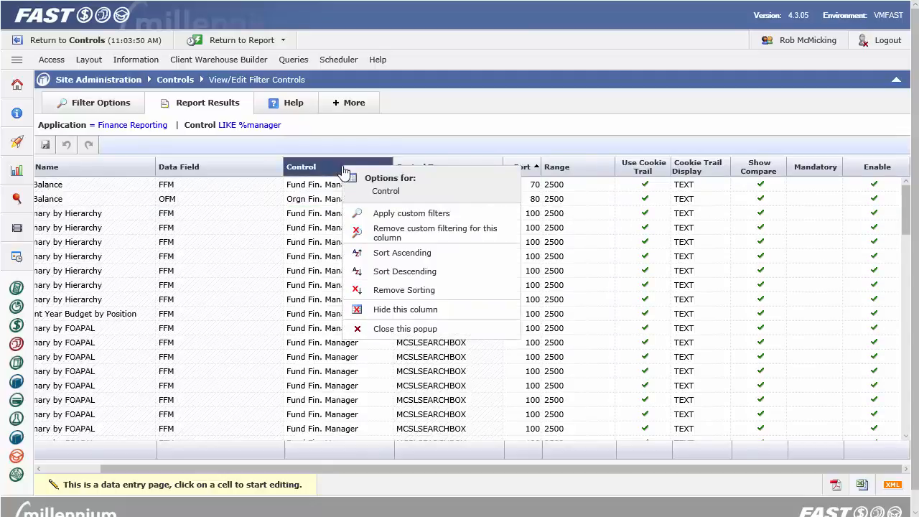
left_click(417, 215)
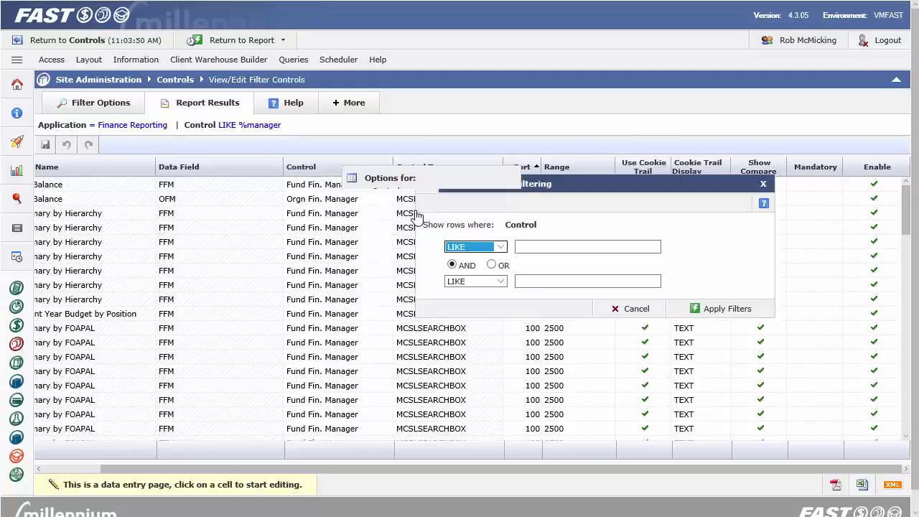
left_click(528, 248)
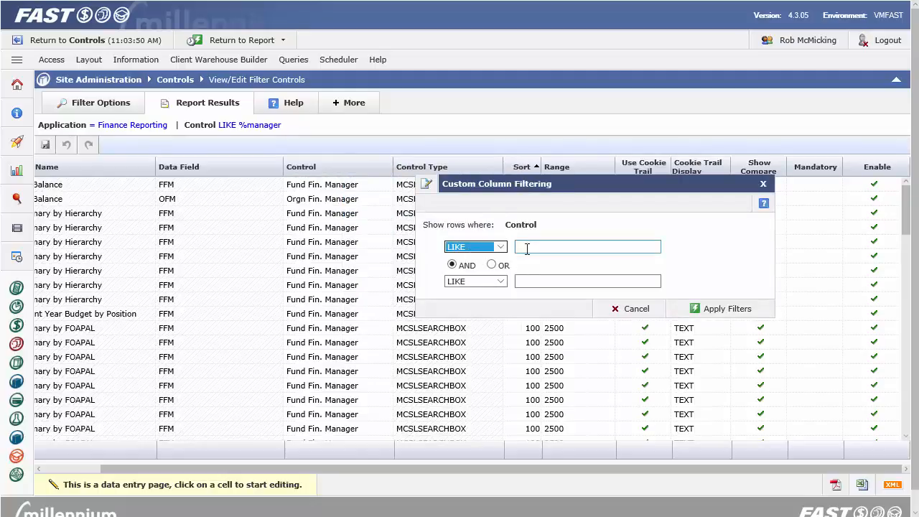
type("Fund")
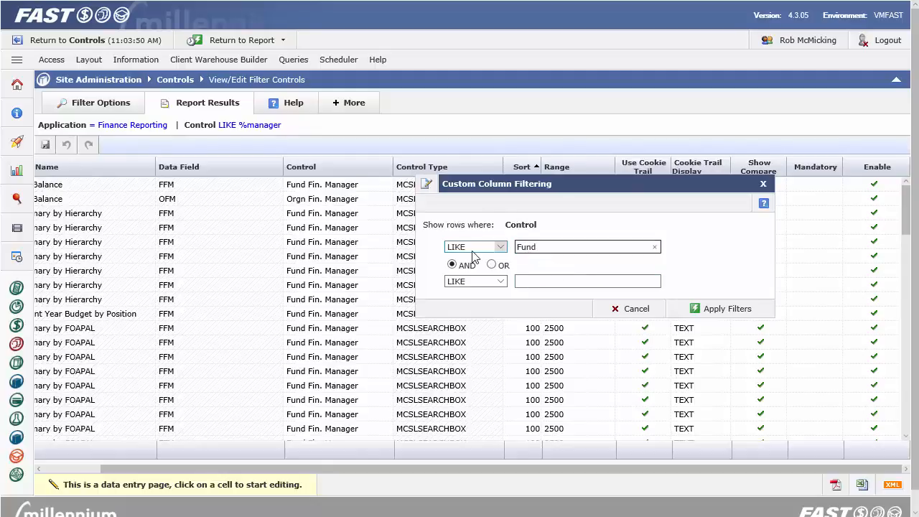
left_click(497, 247)
left_click(497, 253)
left_click(732, 311)
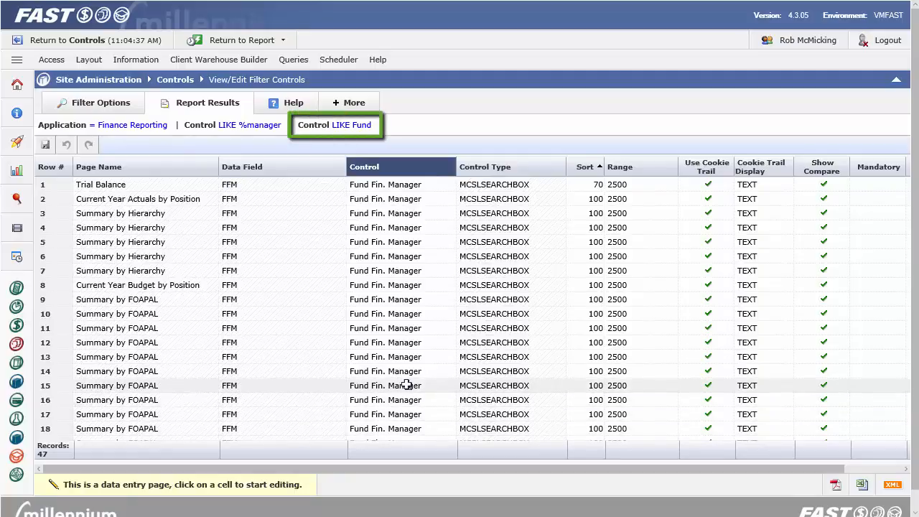
- Open the Control cell of the Current Year Actuals by Position row and the Trial Balance row's Show Compare and Mandatory cells for editing
left_click_drag(435, 470, 524, 457)
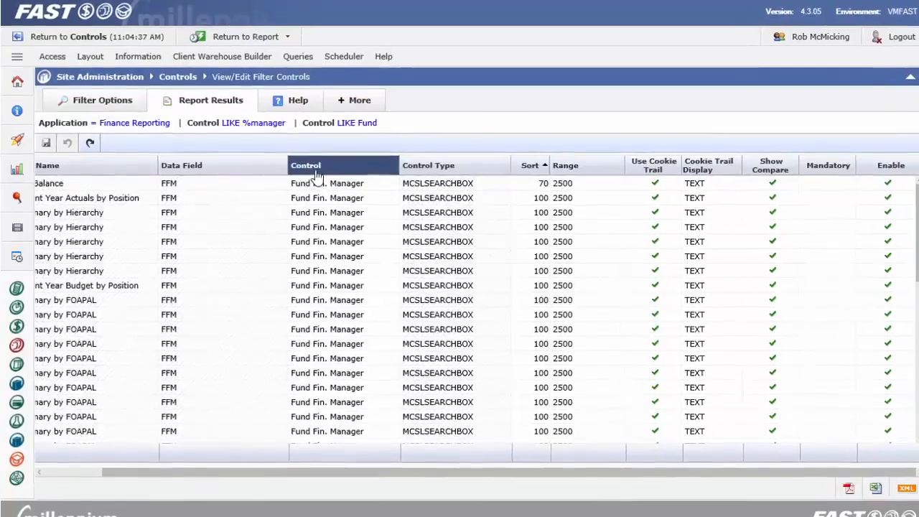
left_click(379, 195)
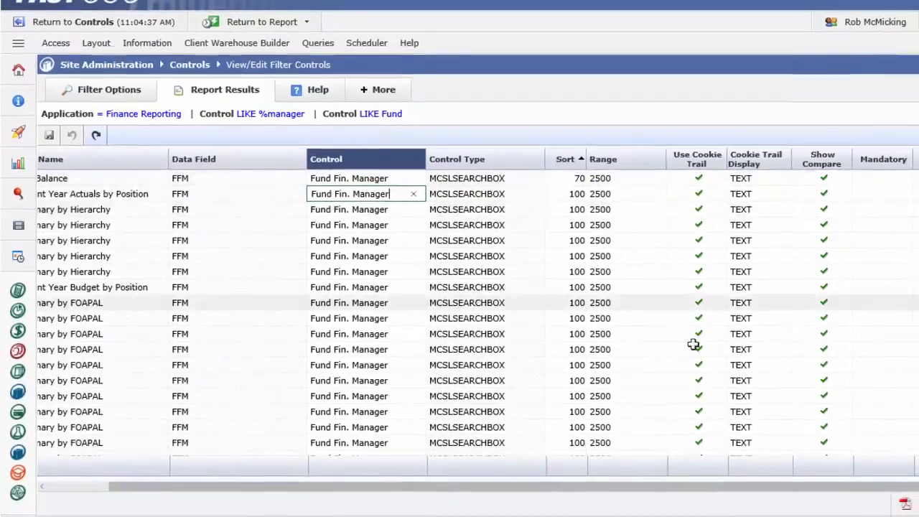
left_click(810, 180)
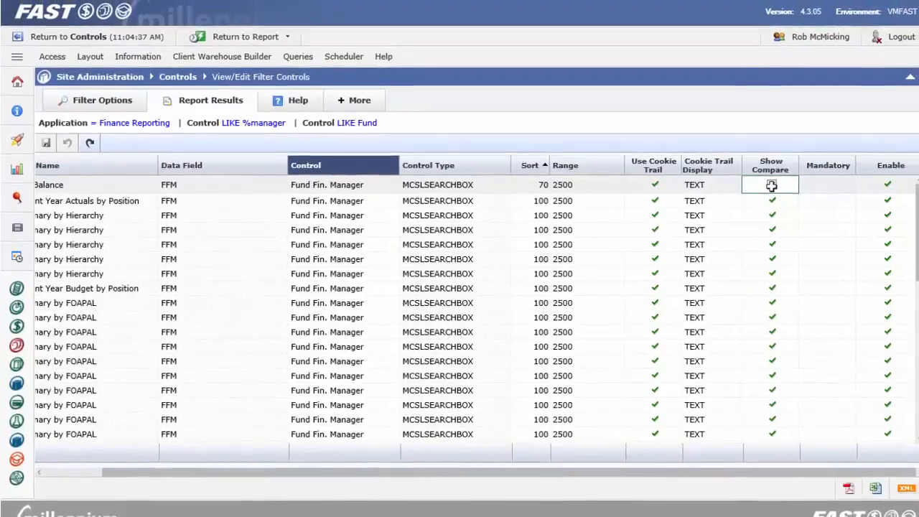
left_click(834, 185)
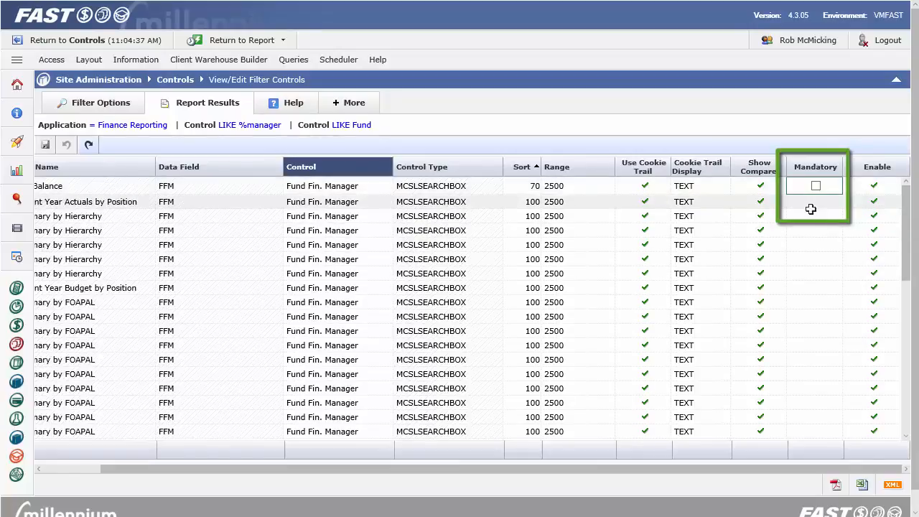
left_click(832, 140)
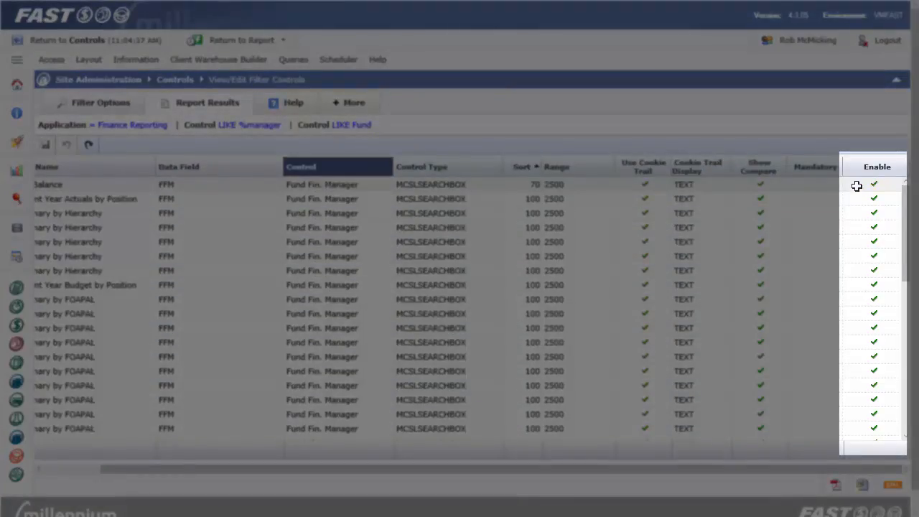
- Clear Enable for the Fund Fin. Manager control in the first six rows, from Trial Balance through the fourth Summary by Hierarchy row
left_click(857, 185)
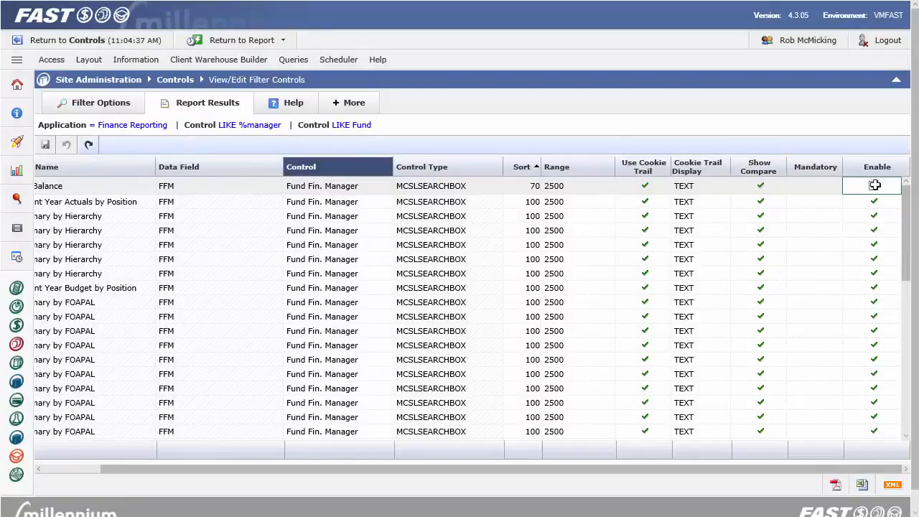
left_click(875, 185)
left_click(872, 201)
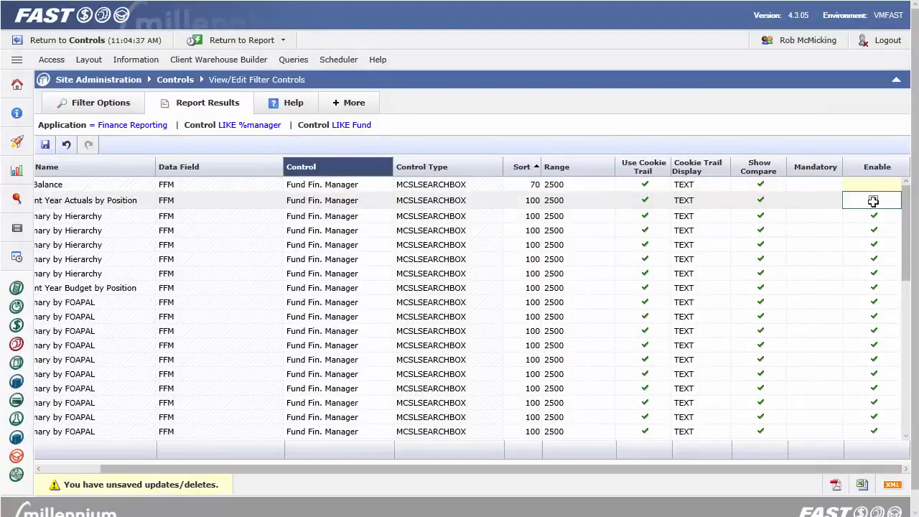
left_click(874, 201)
left_click(865, 215)
left_click(874, 215)
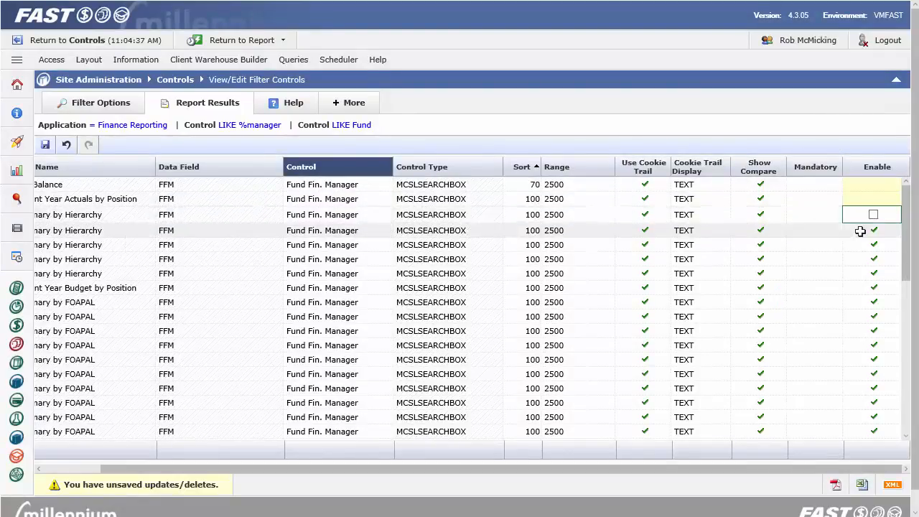
left_click(862, 231)
left_click(873, 229)
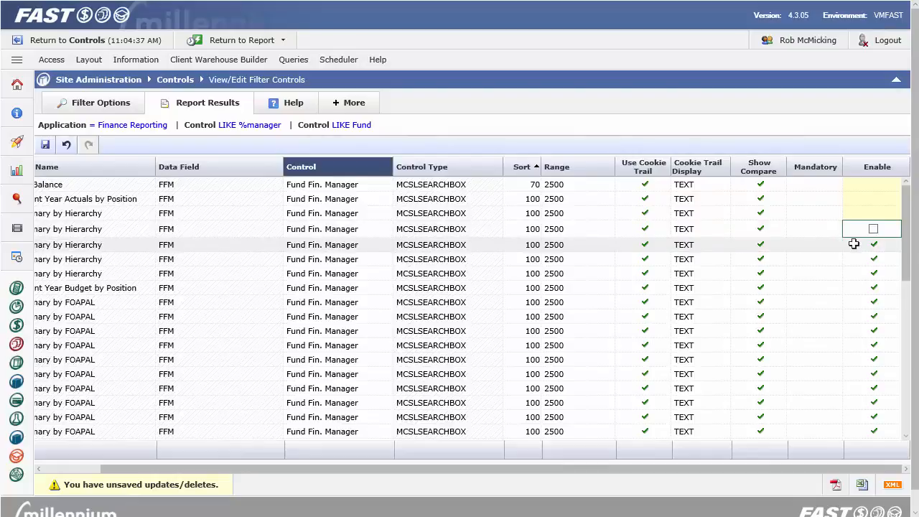
left_click(855, 244)
left_click(874, 244)
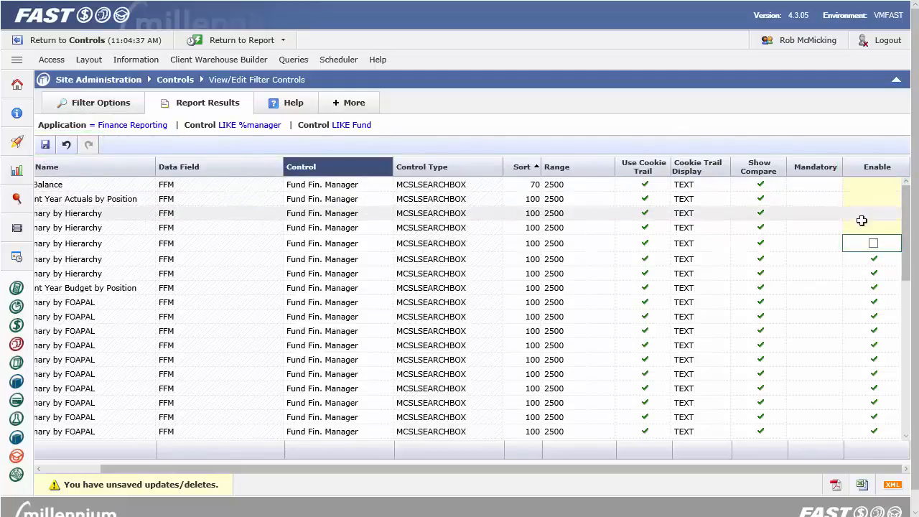
left_click(873, 259)
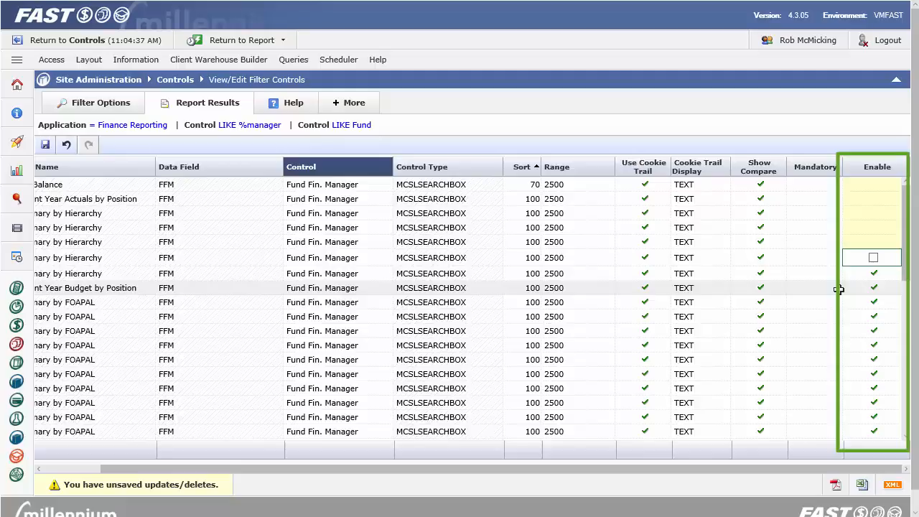
left_click_drag(657, 468, 579, 474)
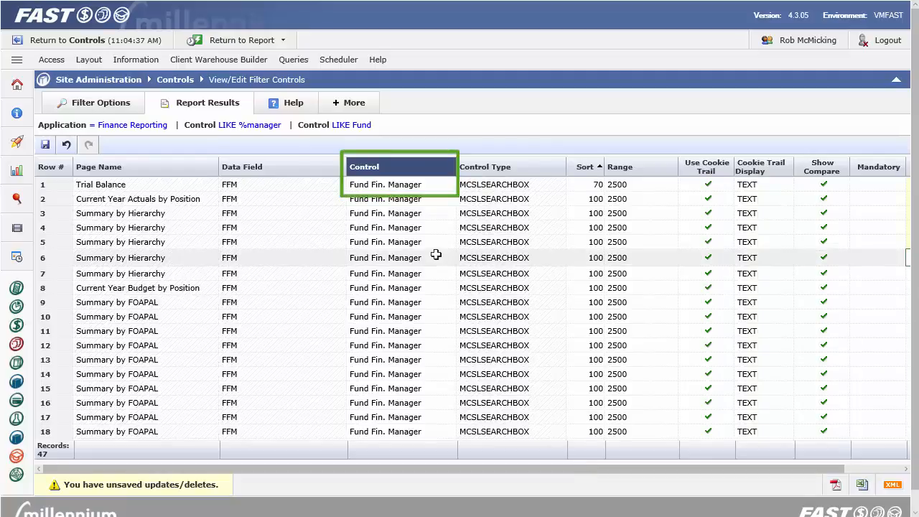
left_click_drag(578, 468, 638, 470)
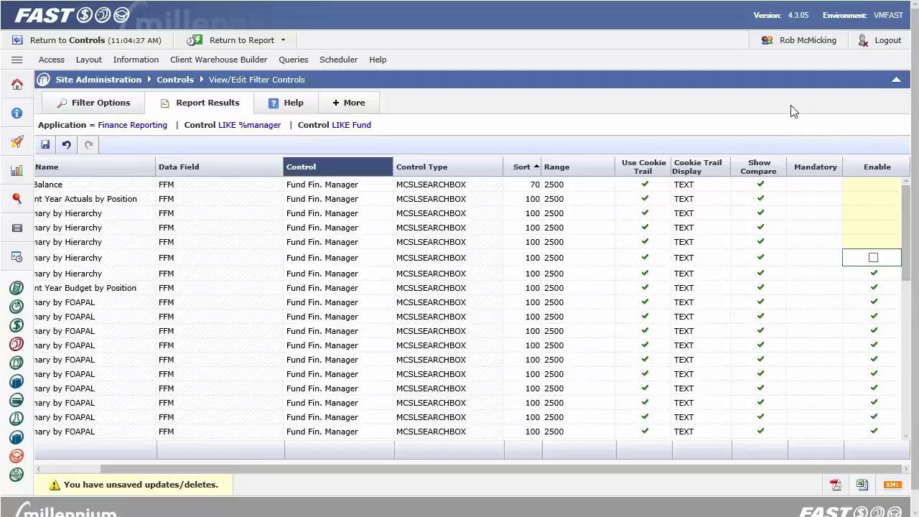
left_click(810, 112)
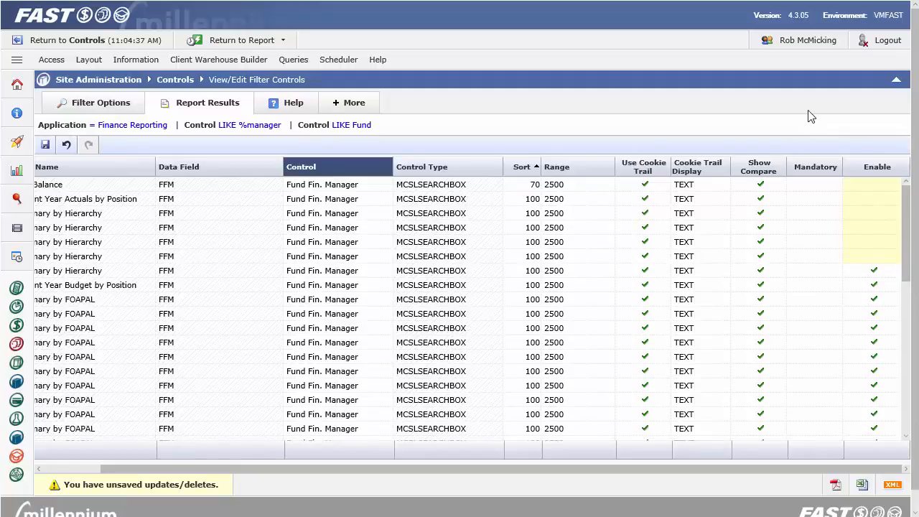